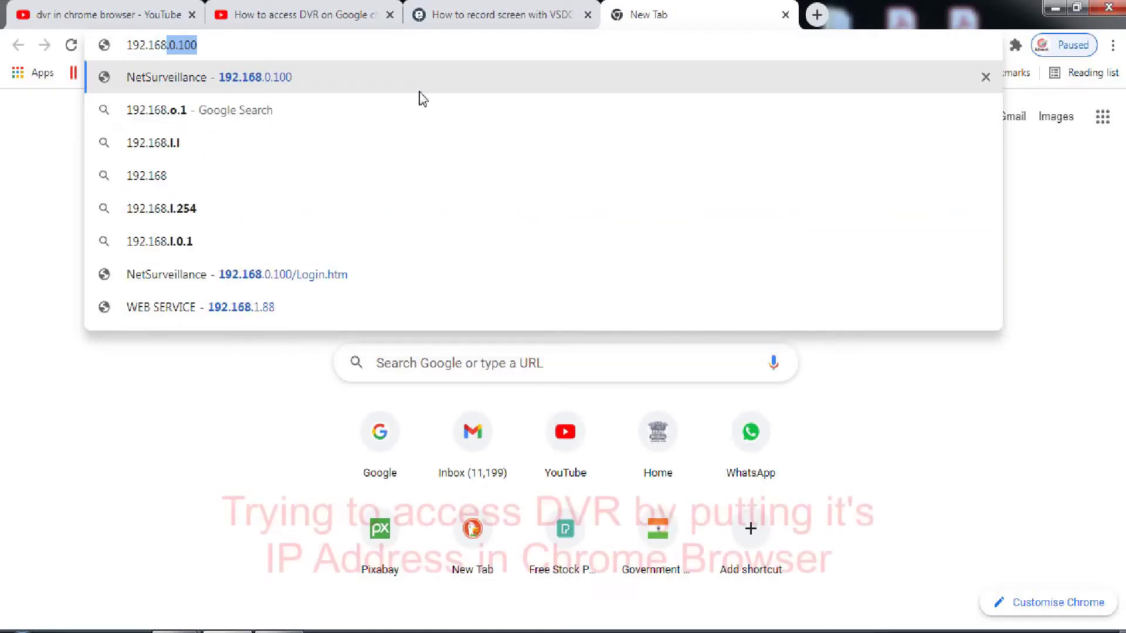
Load the DVR at 192.168.0.100, log in with the username, and try playing CAM 1
type(".0.100")
key("Return")
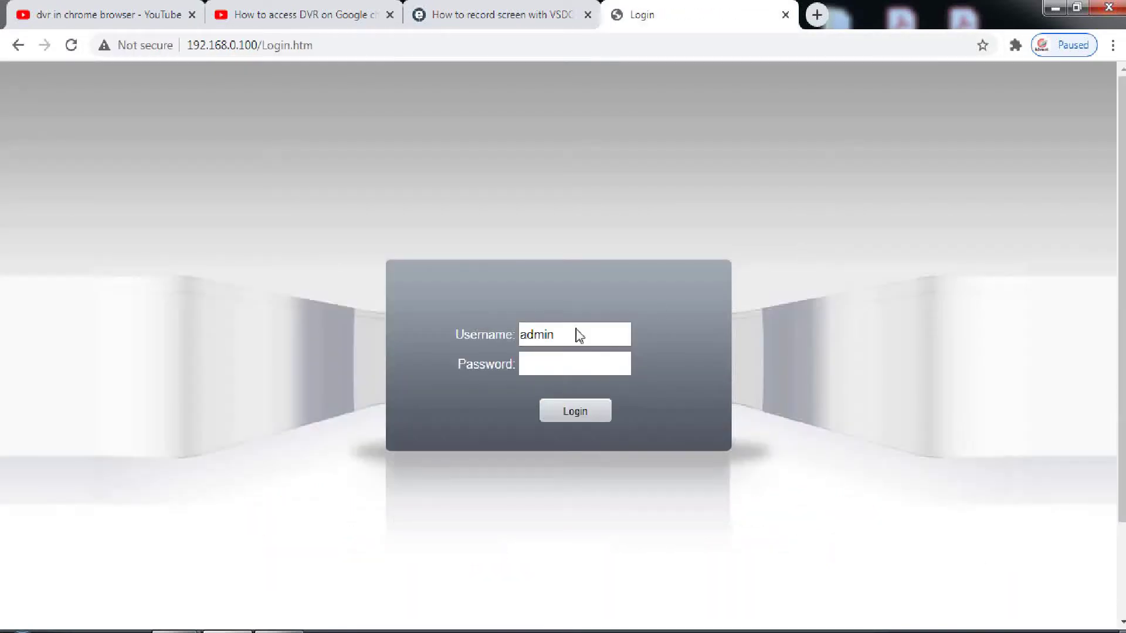
left_click(572, 333)
key("BackSpace")
key("BackSpace")
key("BackSpace")
key("BackSpace")
key("BackSpace")
key("Escape")
type("admin")
left_click(578, 412)
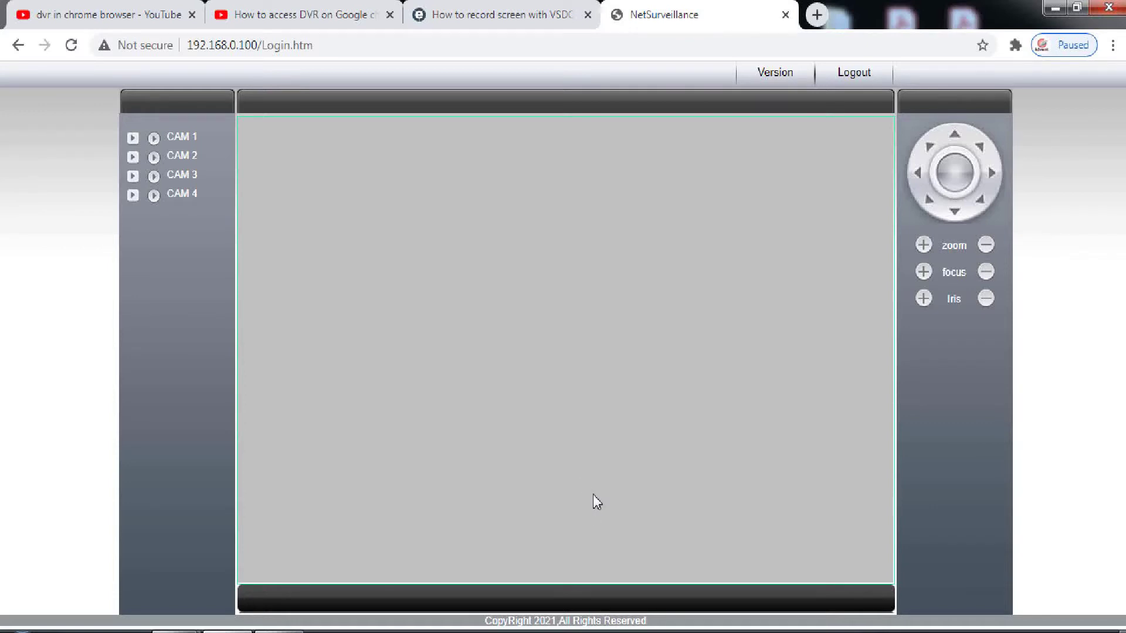
left_click(132, 146)
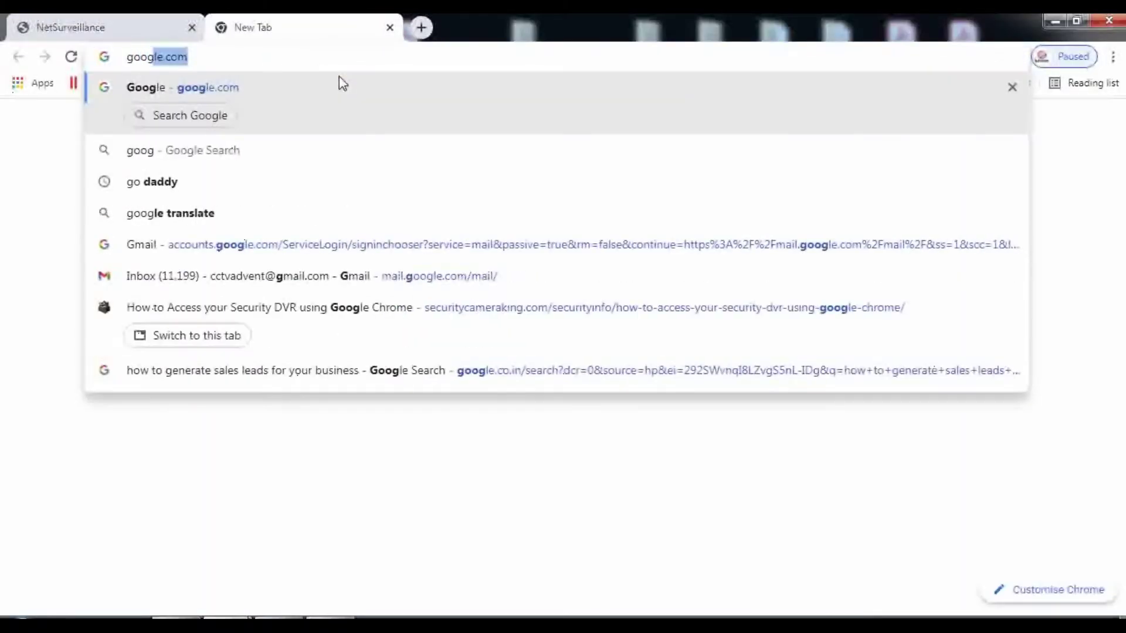
Open google.com and search for 'chrome web store'
type("le.com")
key("Return")
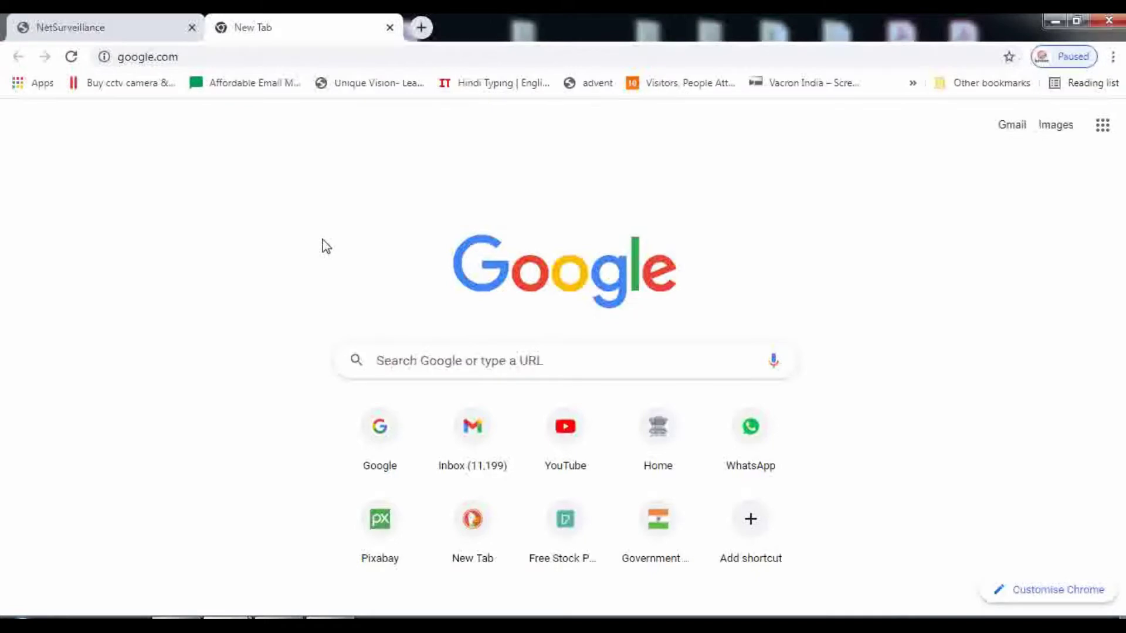
type("chrome ")
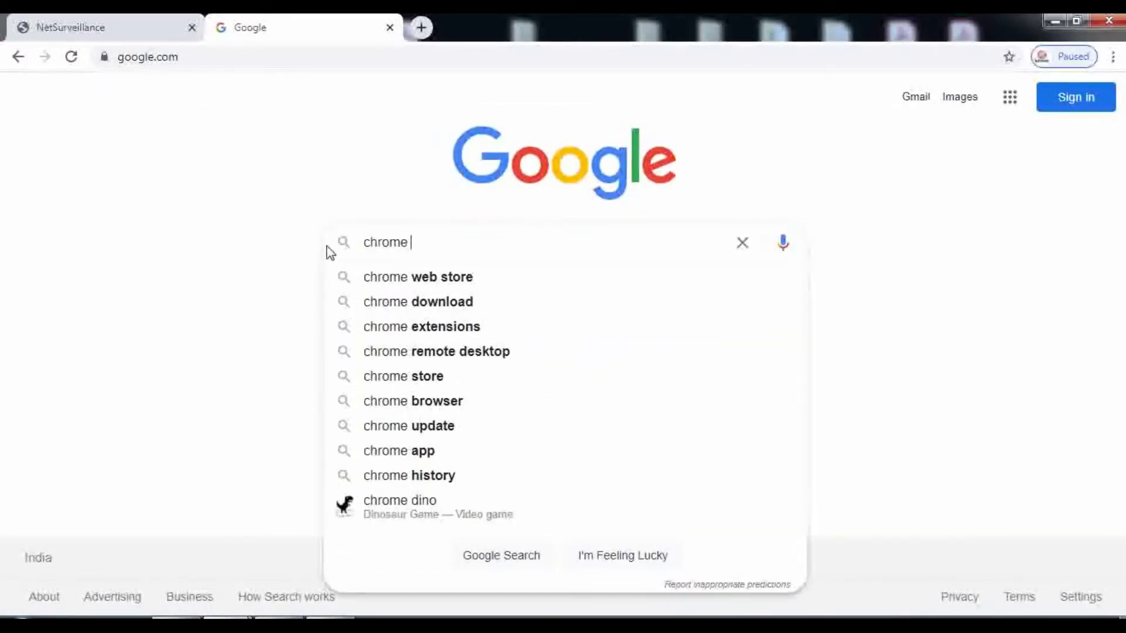
type("web store")
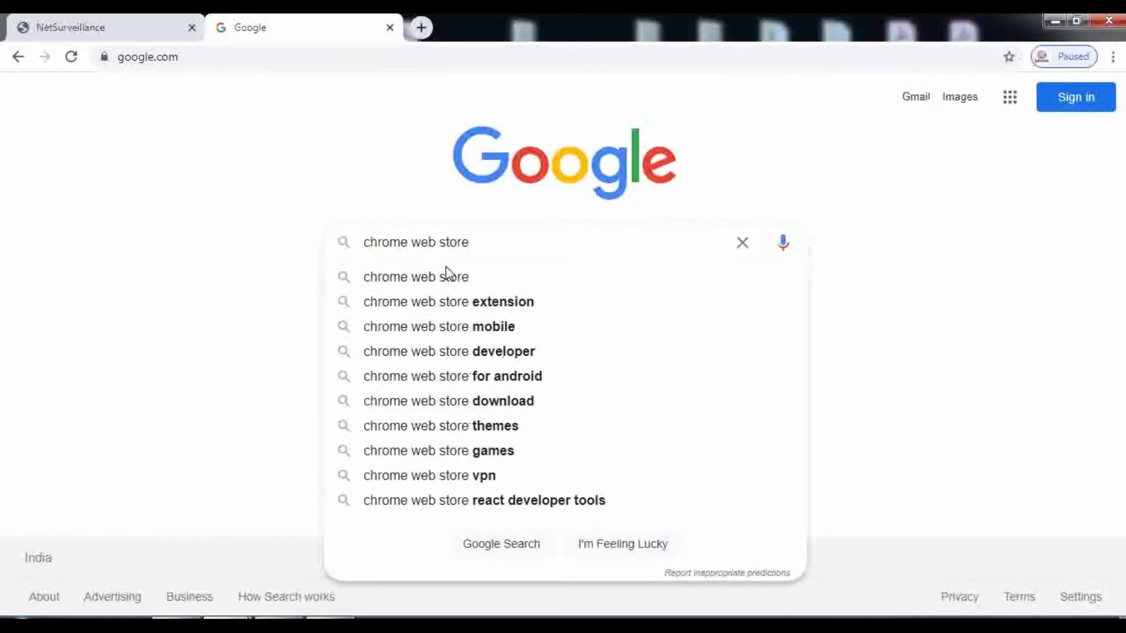
key("Return")
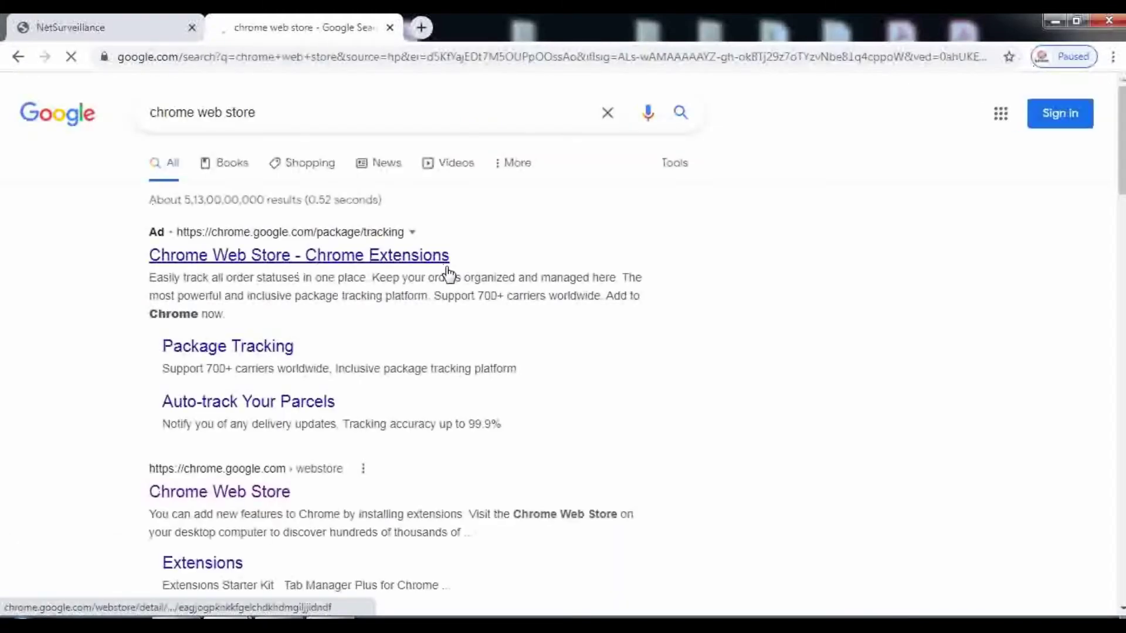
Go to the Chrome Web Store, search for 'ie tab', and open the IE Tab listing
left_click(286, 259)
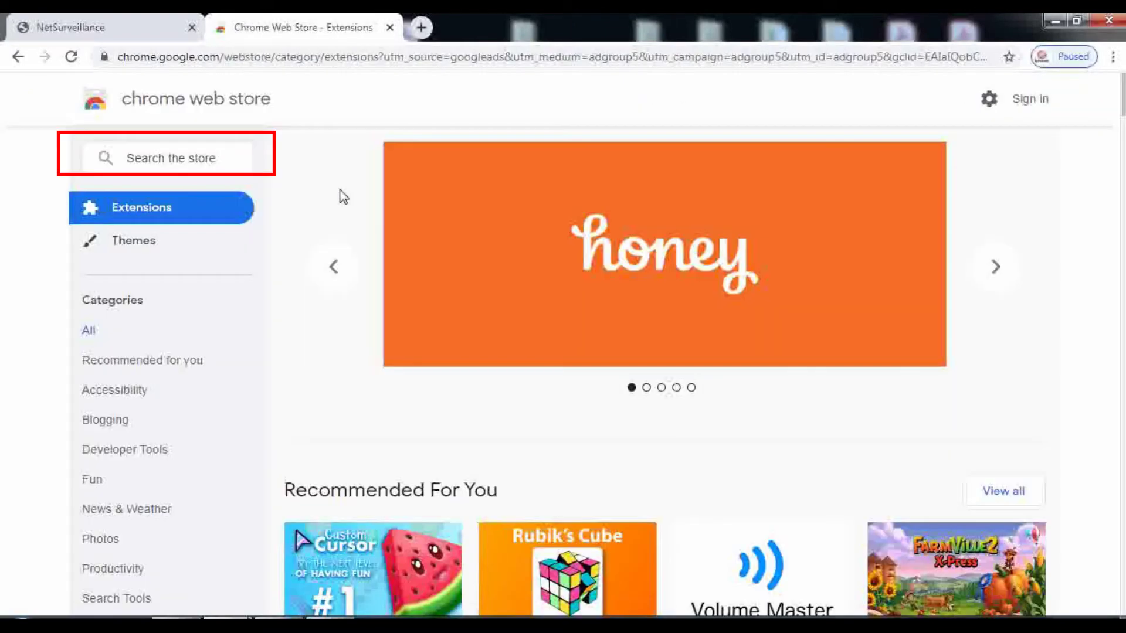
left_click(180, 156)
type("ie")
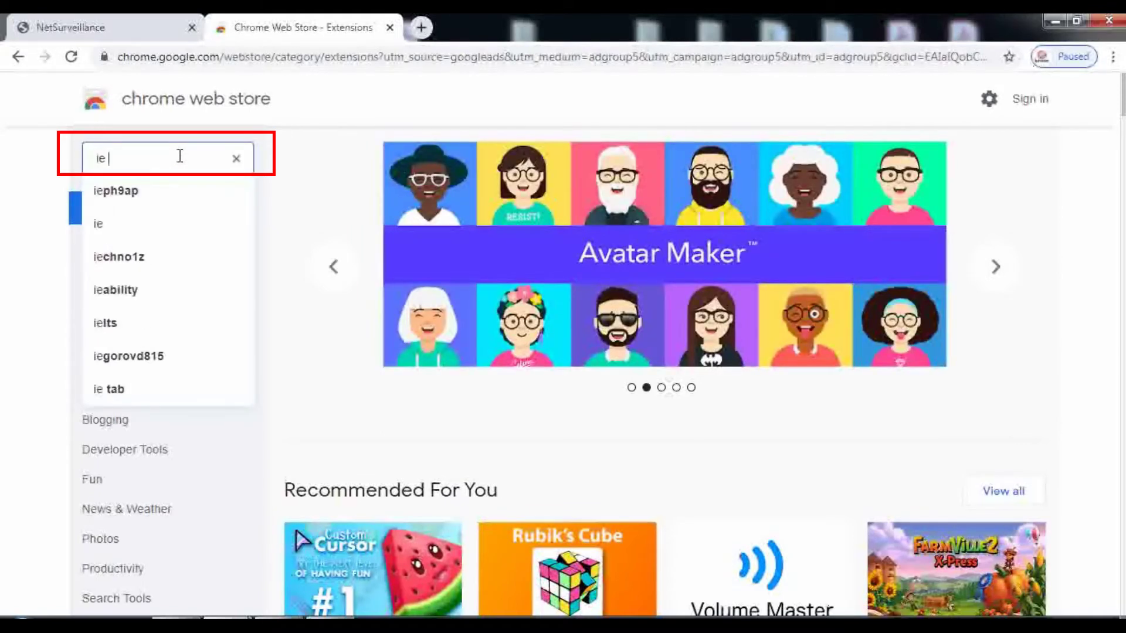
type(" t")
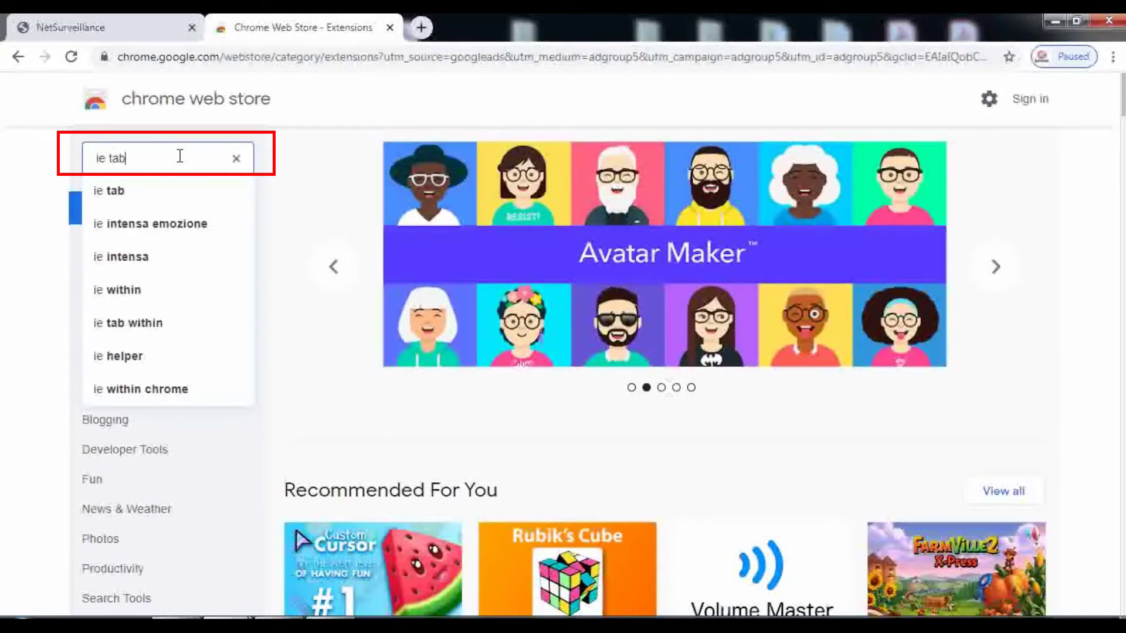
type("ab")
left_click(117, 190)
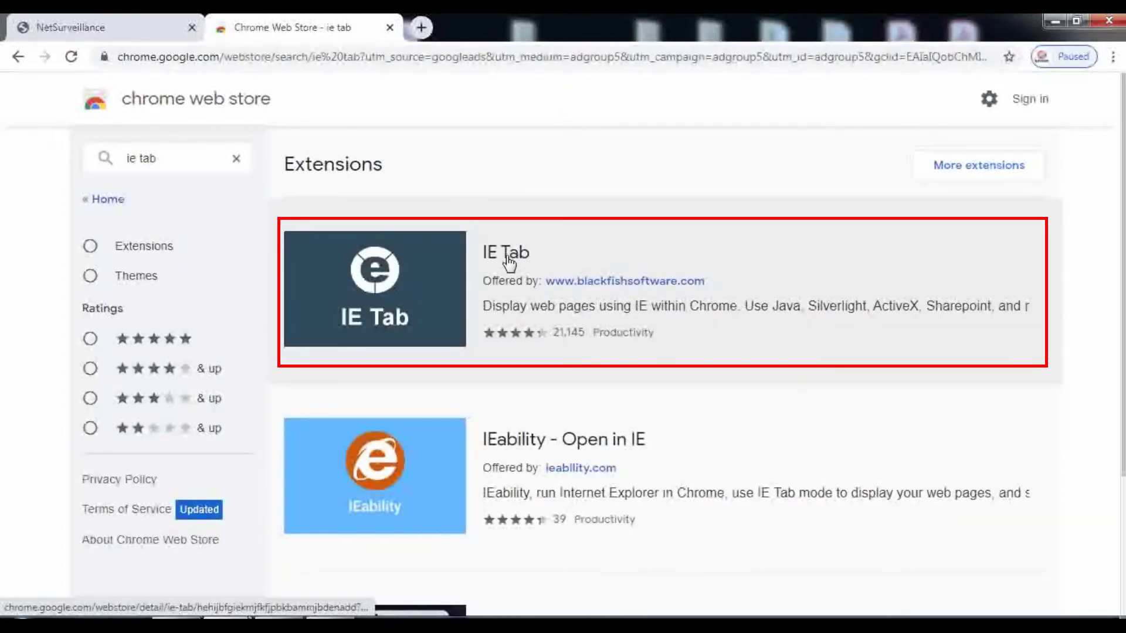
left_click(511, 259)
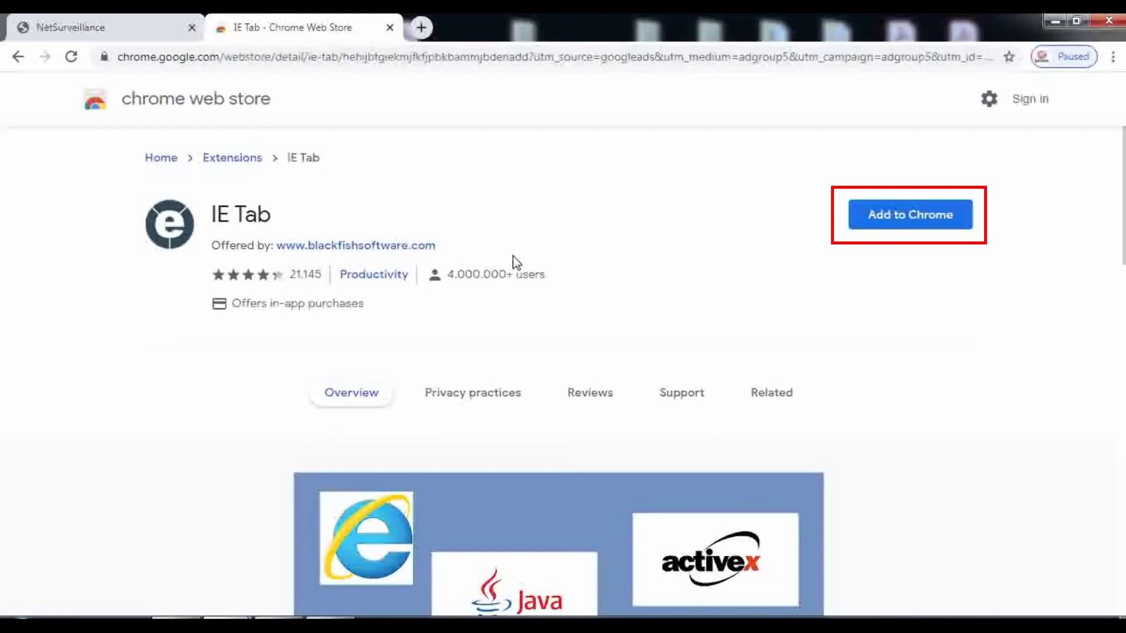
Add IE Tab to Chrome and confirm the Add extension prompt
left_click(896, 222)
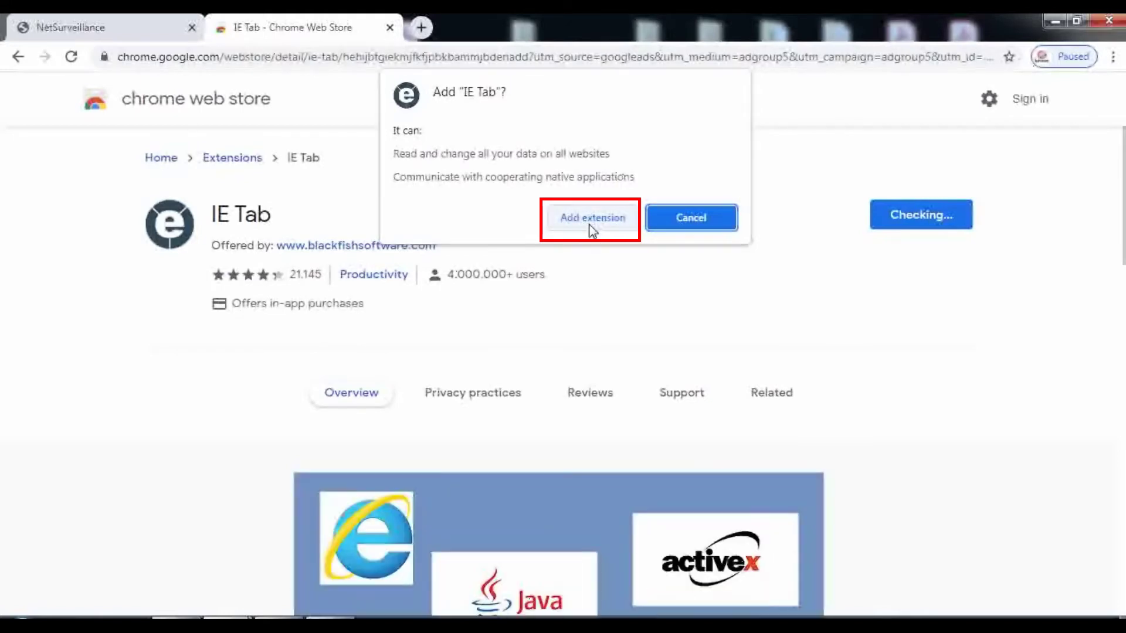
left_click(592, 229)
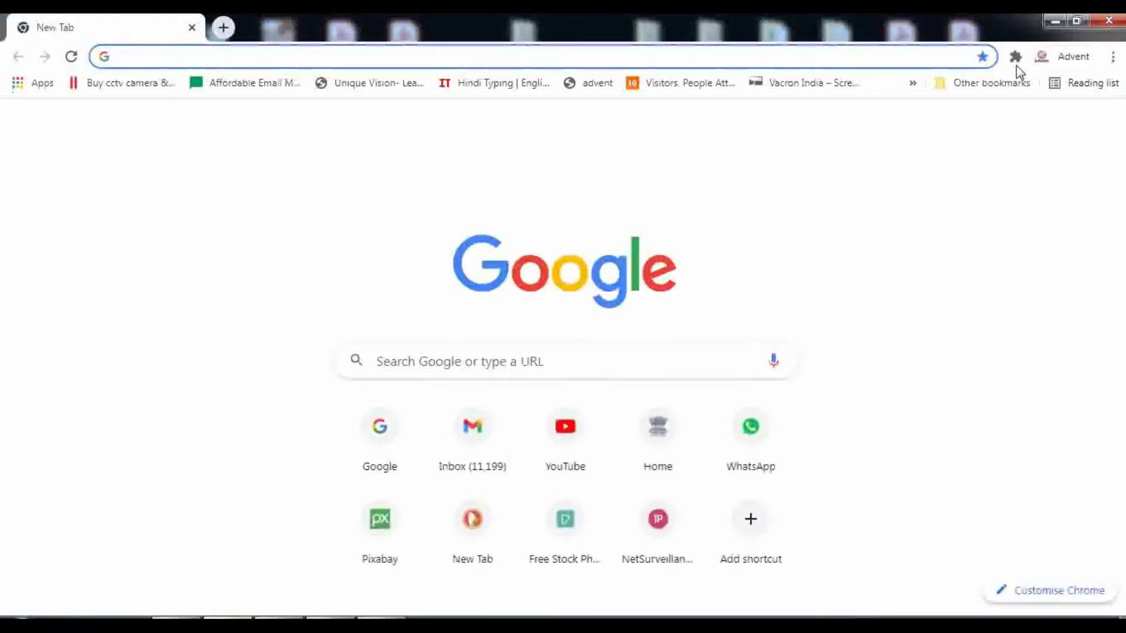
Launch IE Tab from the Extensions menu and show the downloaded ietabhelper (3).exe in its folder
left_click(1015, 56)
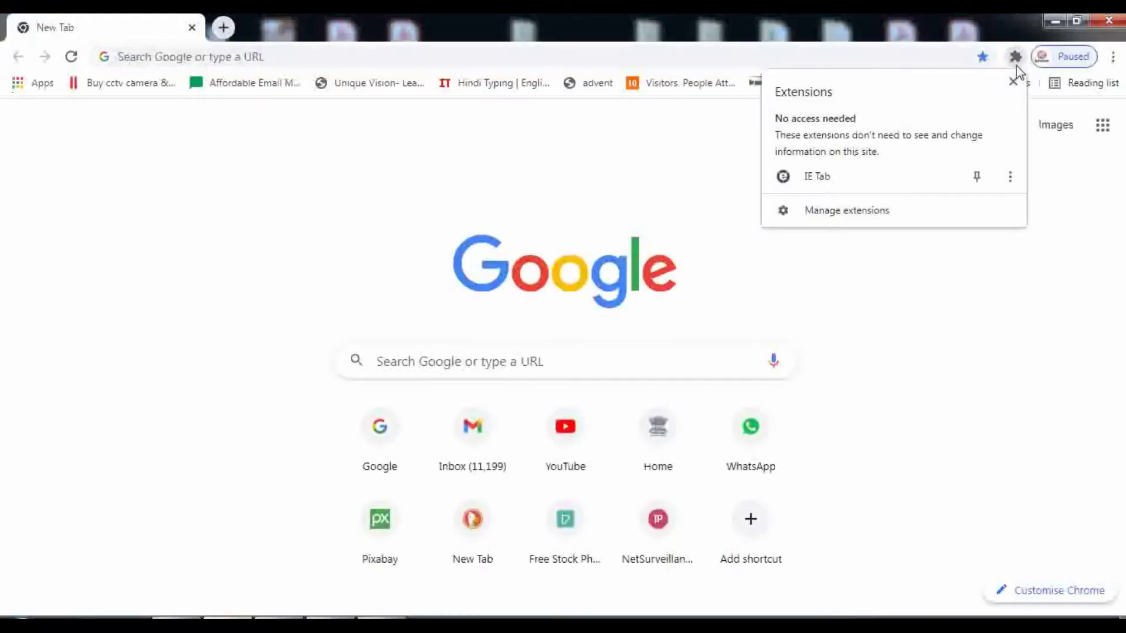
left_click(830, 175)
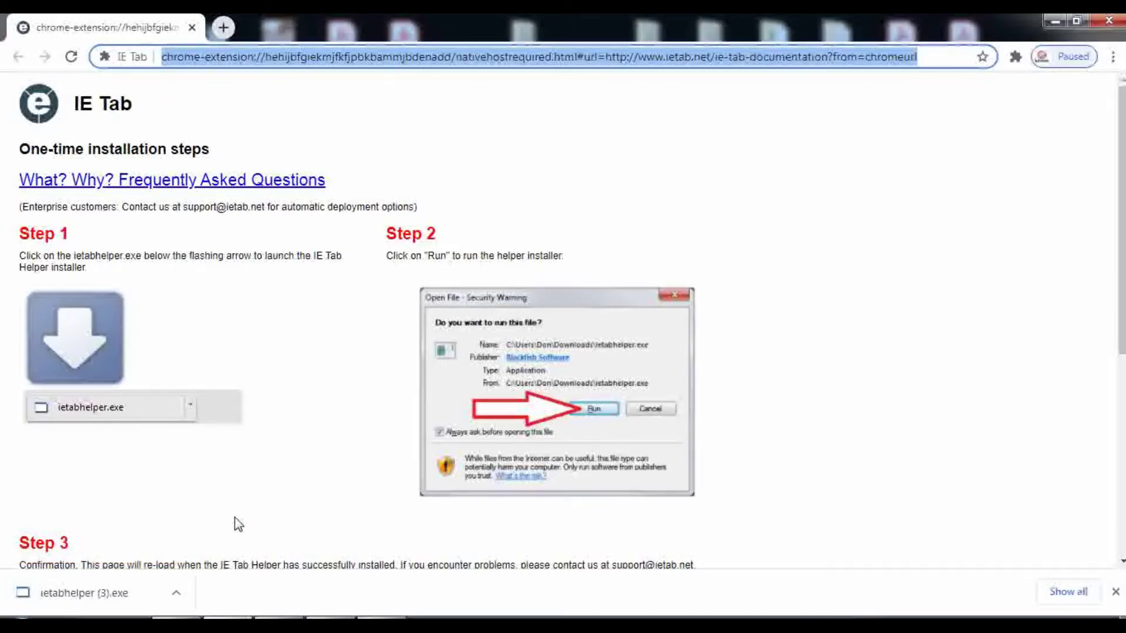
left_click(174, 594)
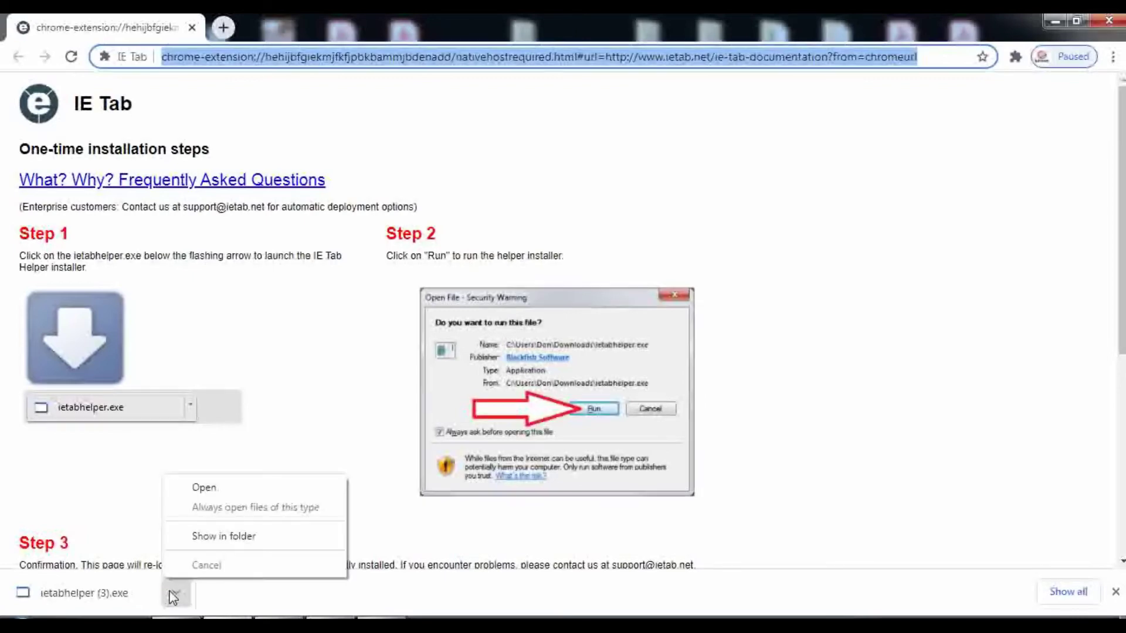
left_click(213, 536)
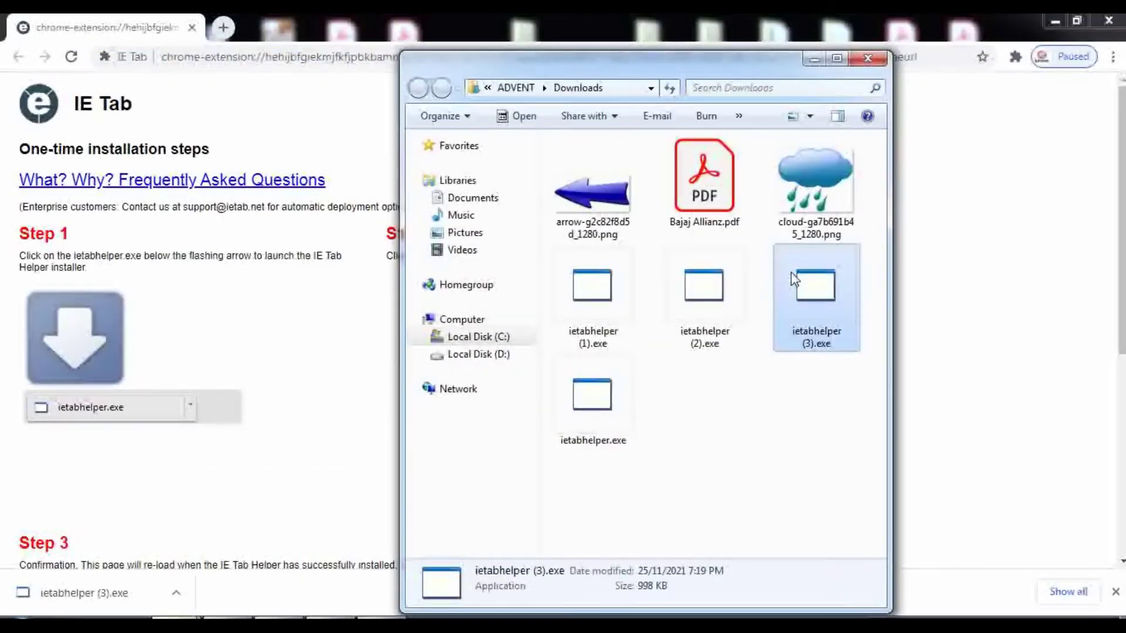
Run ietabhelper (3).exe as administrator, then close the Downloads window
double_click(787, 314)
right_click(814, 388)
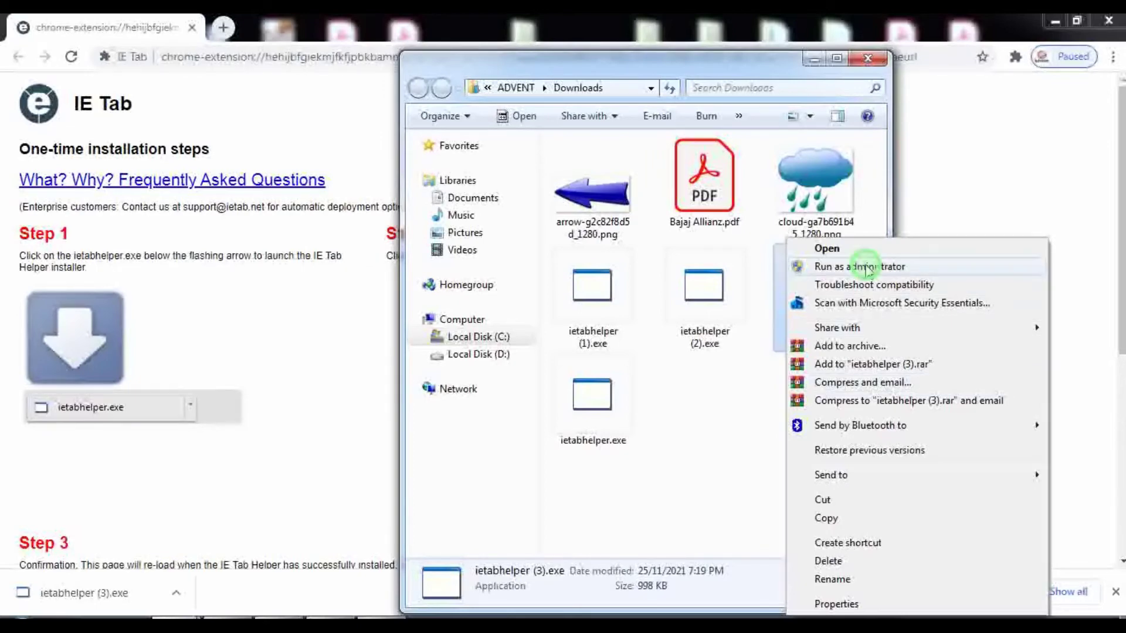
left_click(868, 266)
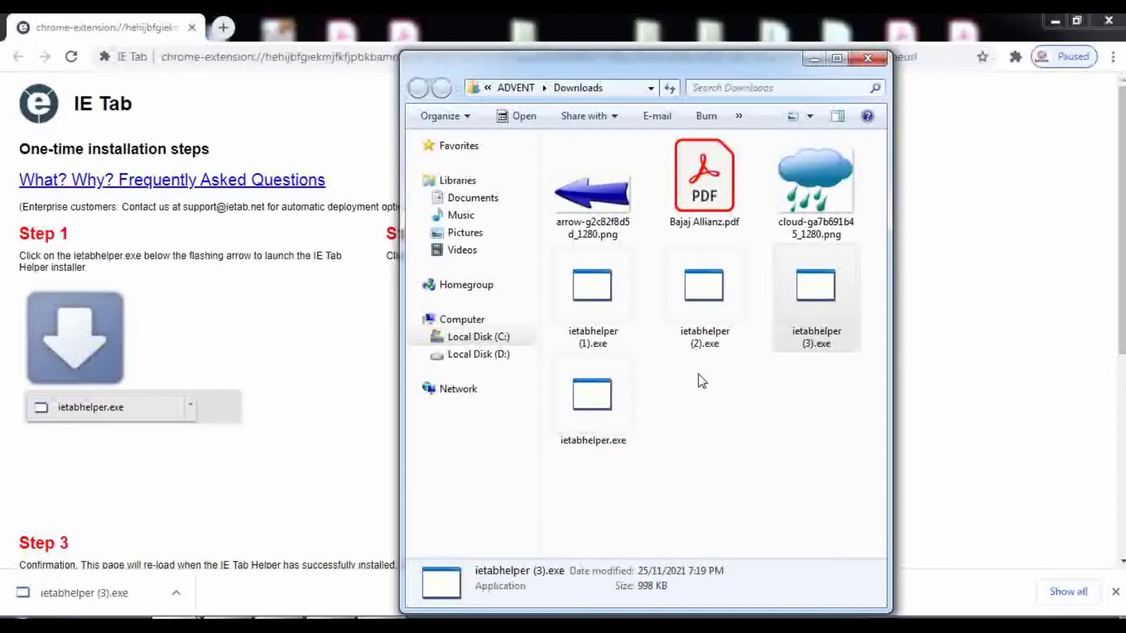
left_click(868, 59)
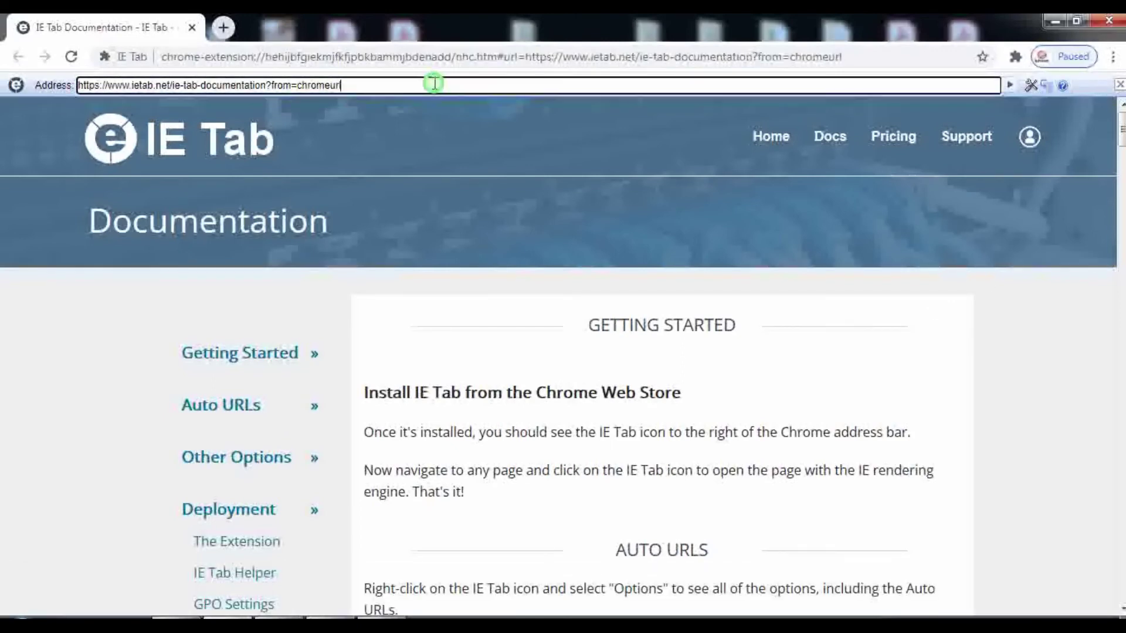
Load 192.168.0.100 in IE Tab's address field and enter the username on the login page
left_click(434, 84)
type("1")
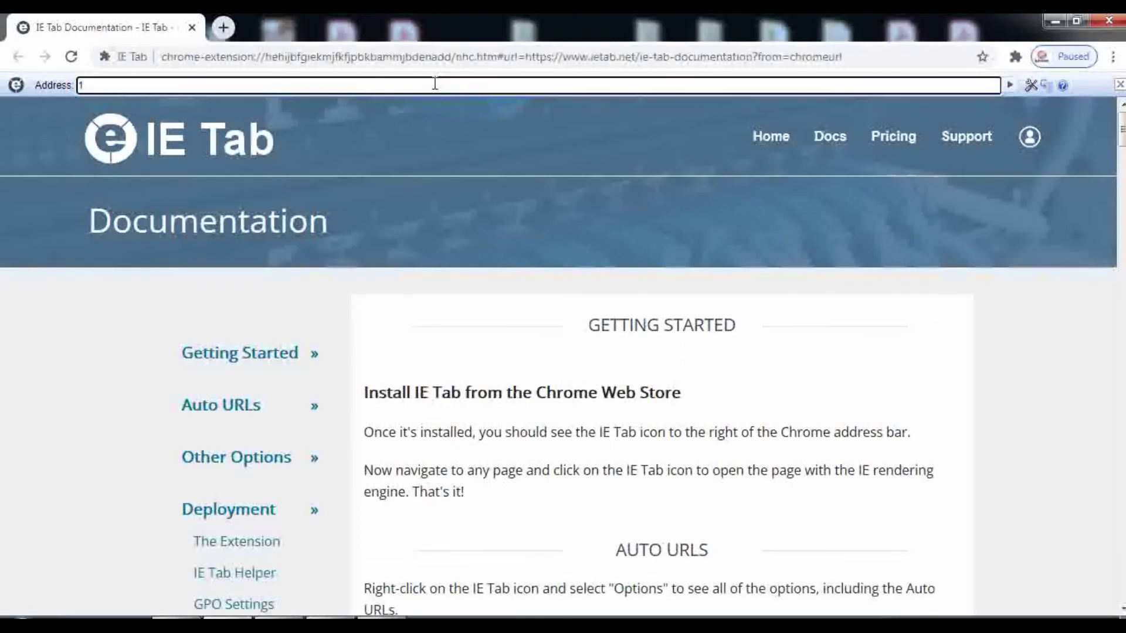
type("92.168.0.100")
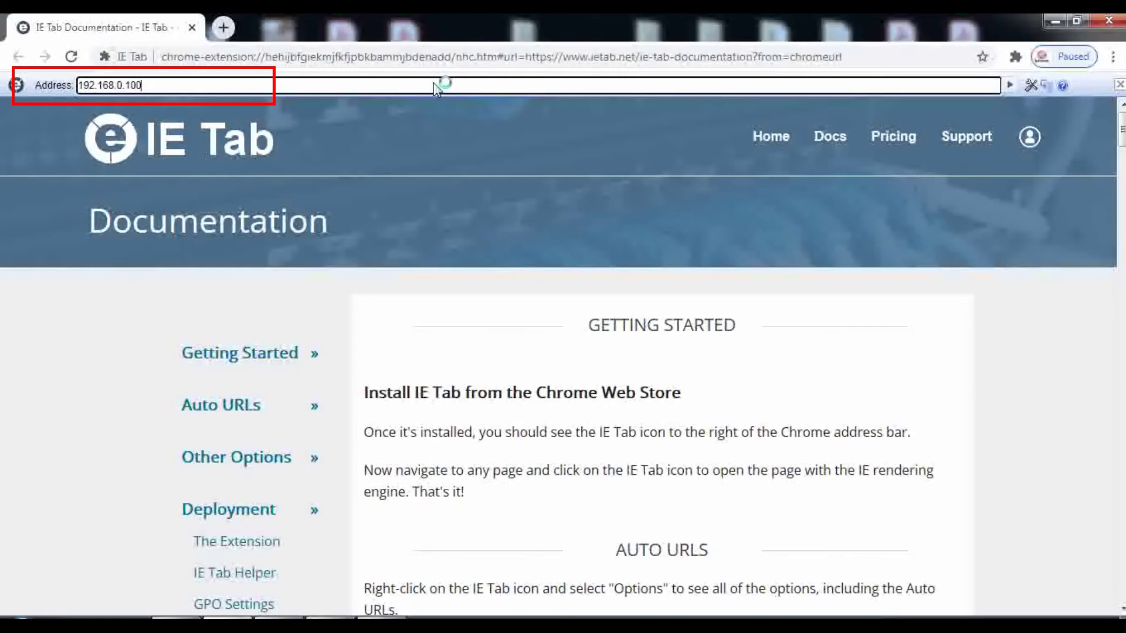
key("Return")
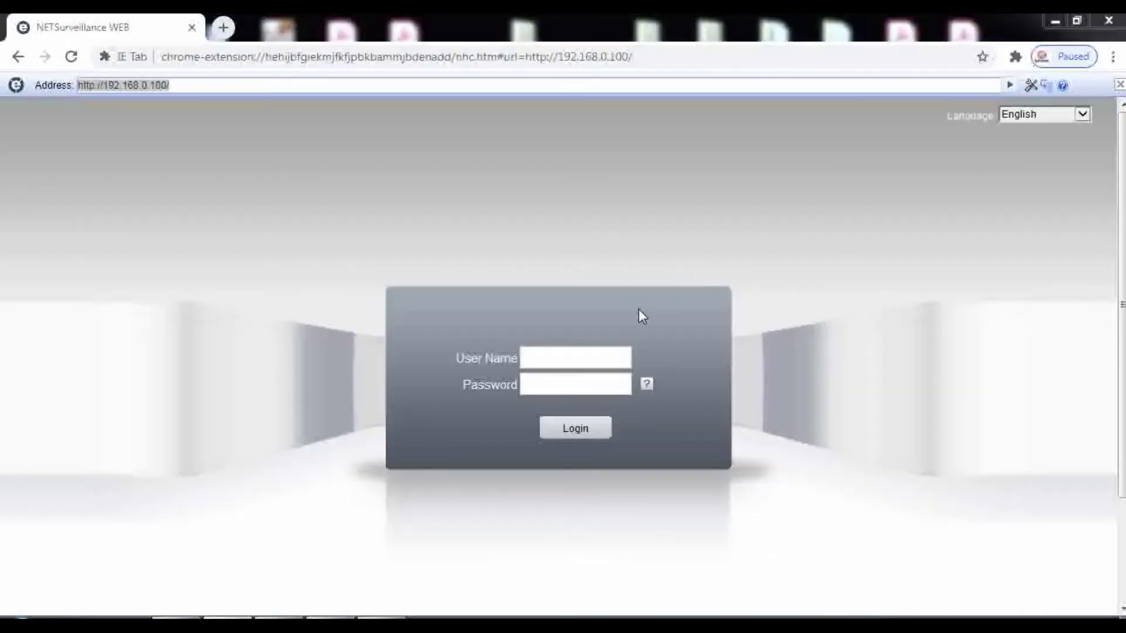
left_click(601, 356)
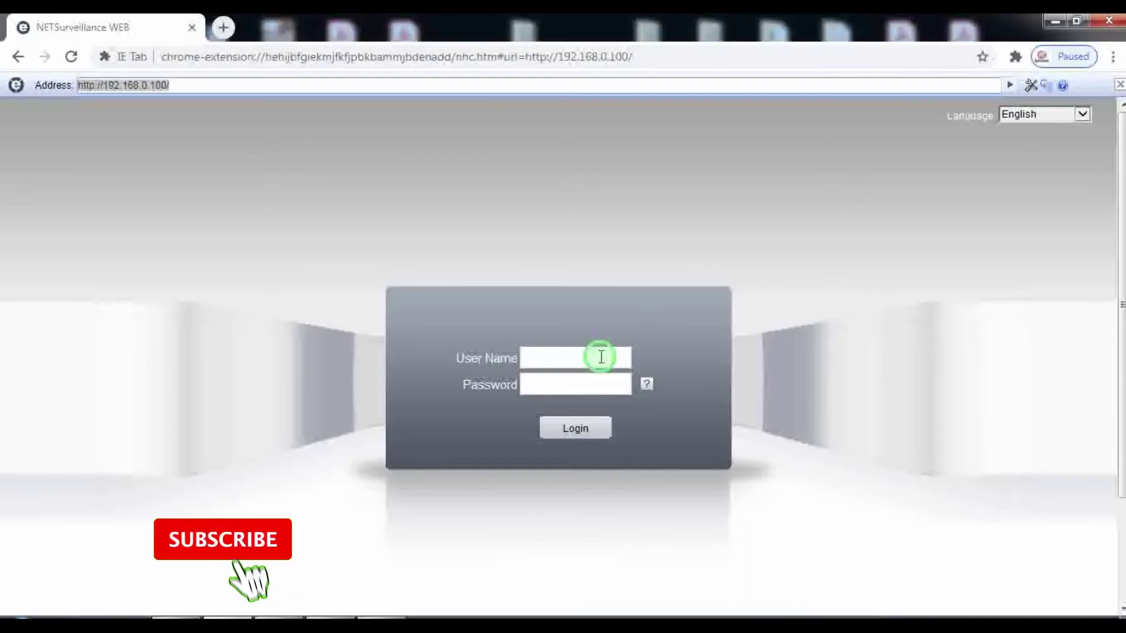
type("adm")
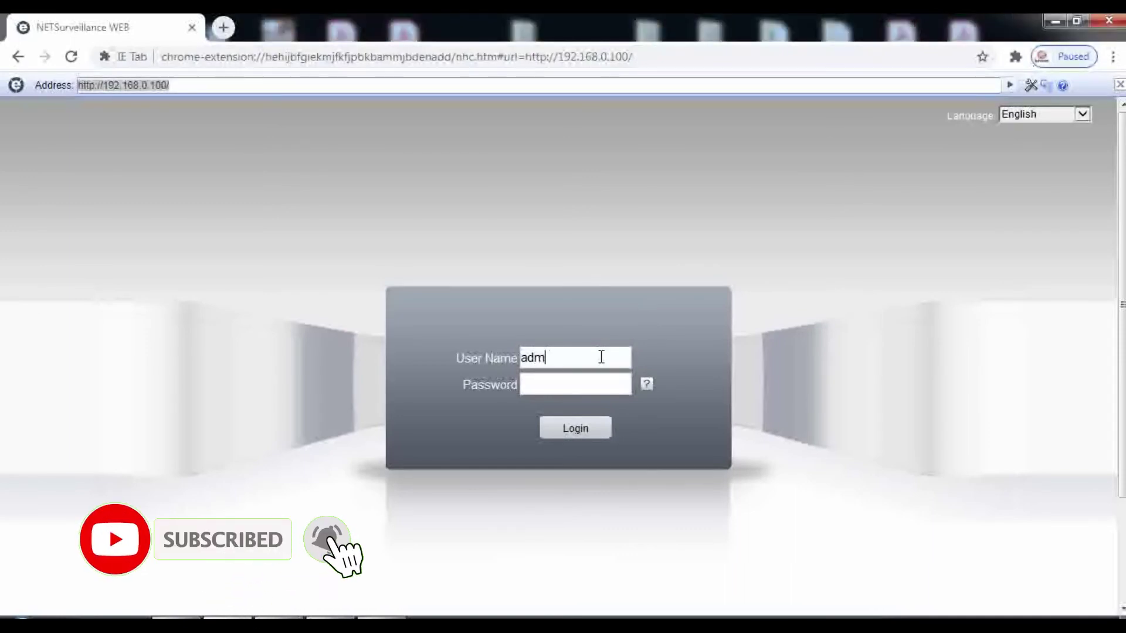
type("in")
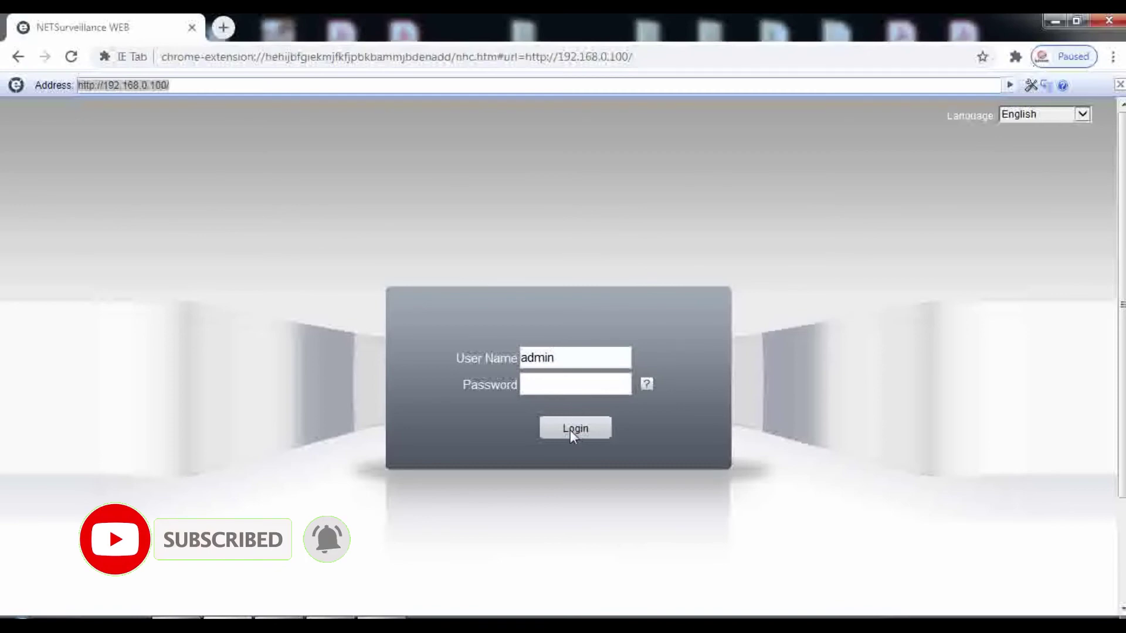
Log in and accept Connect all video (Main Stream) in the Bit Rate Type dialog
left_click(575, 428)
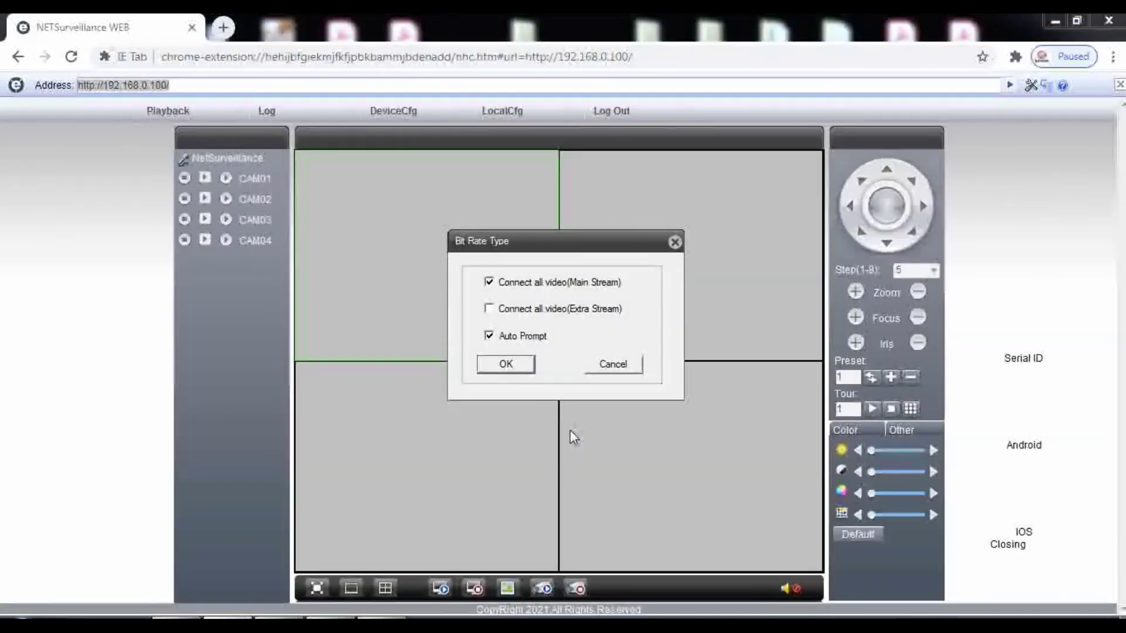
left_click(504, 367)
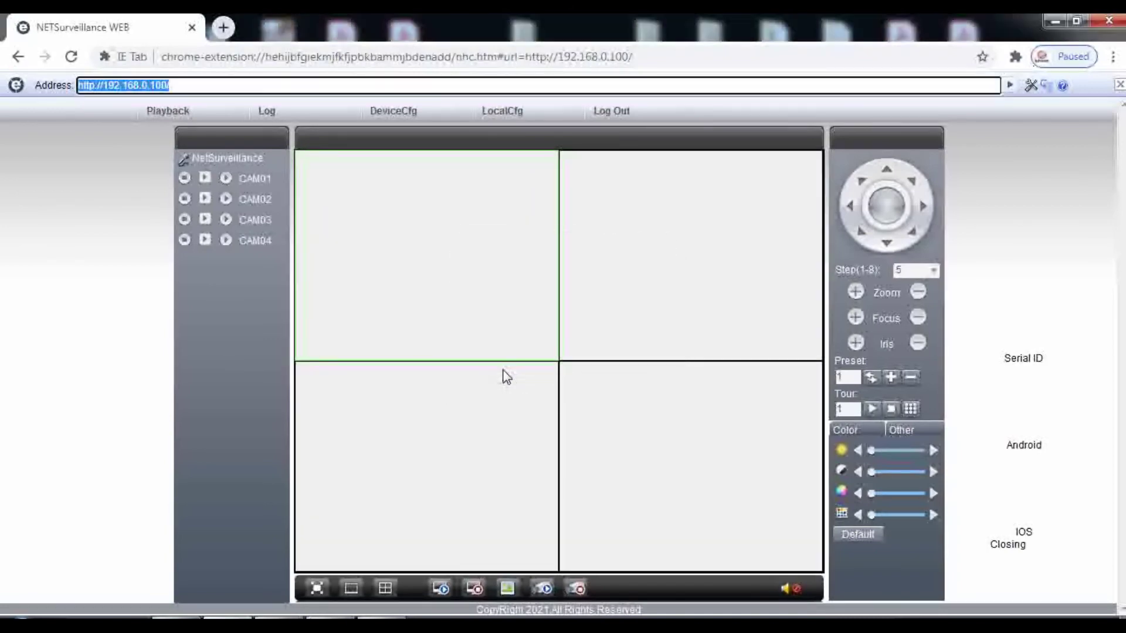